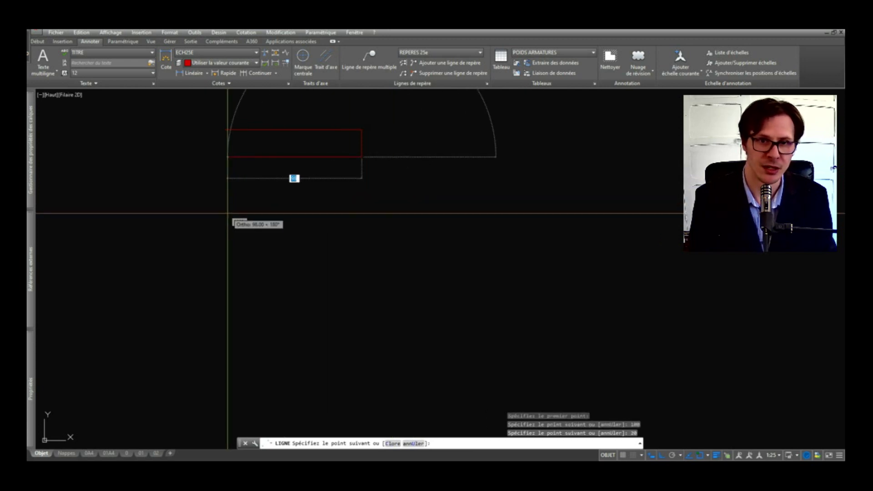
# - Finish the first block's lower edge, and from its upper-right corner draw lines 100 right, 20 down and 100 right
pyautogui.scroll(-2, 228, 217)
pyautogui.press('Return')
pyautogui.press('Return')
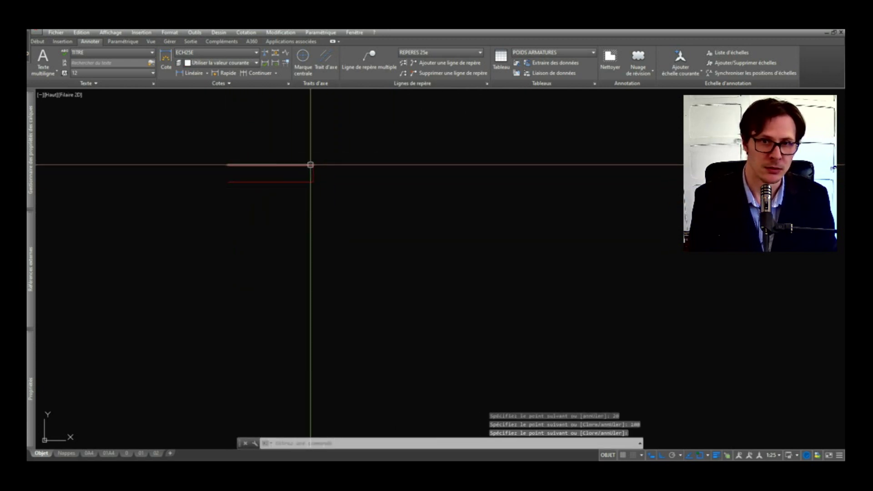
pyautogui.click(313, 165)
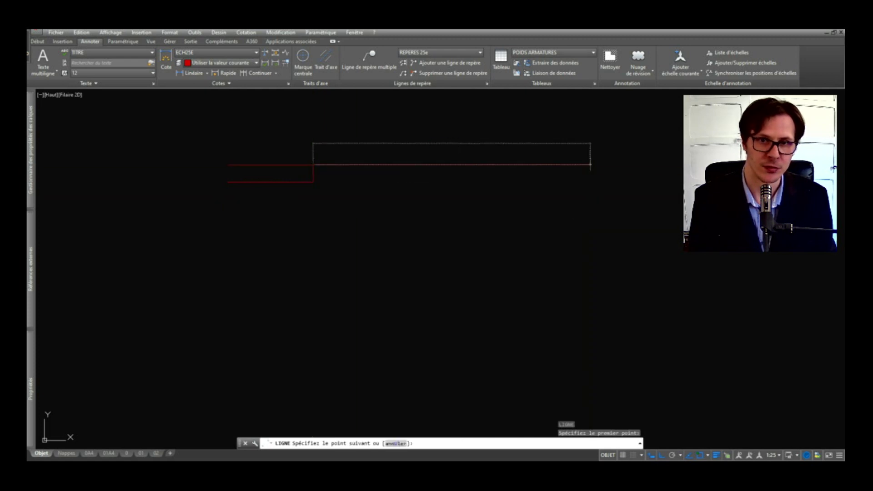
pyautogui.write('100')
pyautogui.press('Return')
pyautogui.write('20')
pyautogui.press('Return')
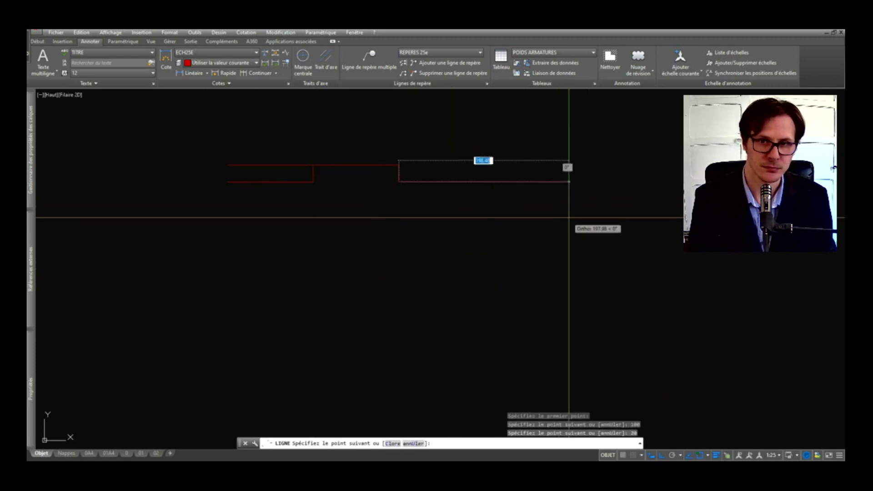
pyautogui.press('Return')
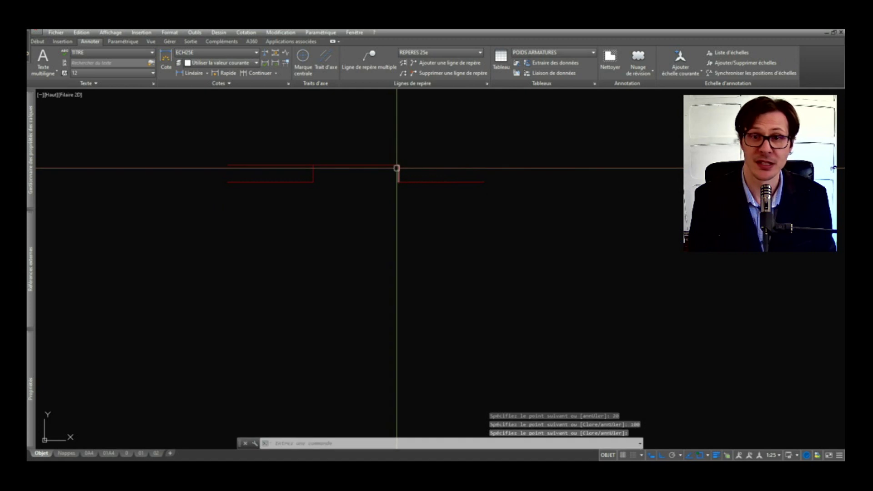
# - Draw a 100 line rightward from the upper-right corner and close the middle block's open lower edge with a line
pyautogui.press('Return')
pyautogui.click(398, 164)
pyautogui.write('10')
pyautogui.press('Return')
pyautogui.press('Return')
pyautogui.press('Return')
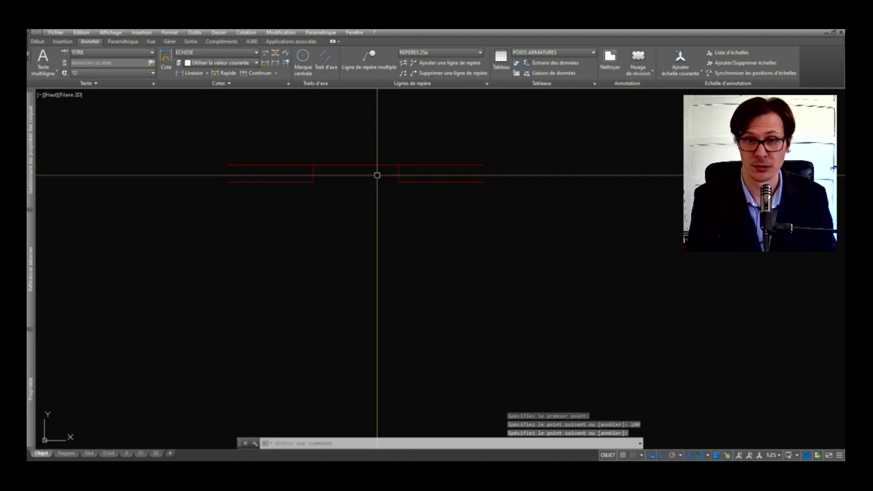
pyautogui.click(399, 182)
pyautogui.click(313, 181)
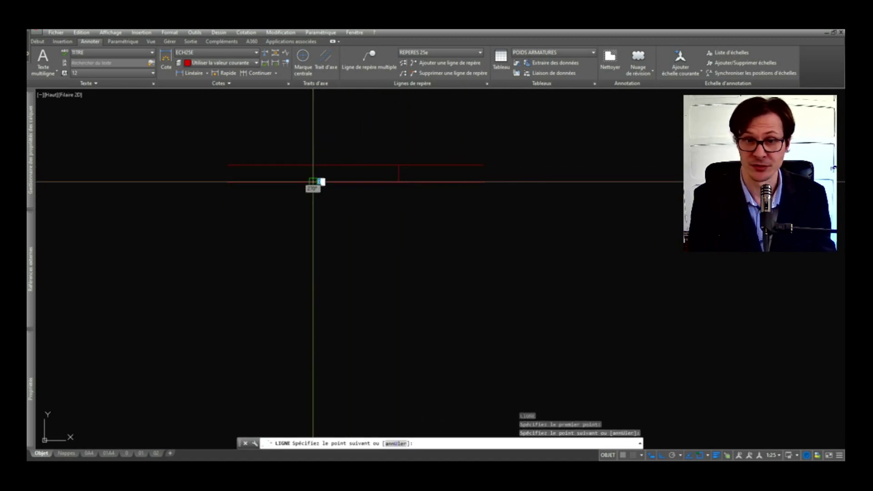
pyautogui.press('Return')
# - Select the middle block's upper and lower edges to inspect them, and clear the selection
pyautogui.click(388, 150)
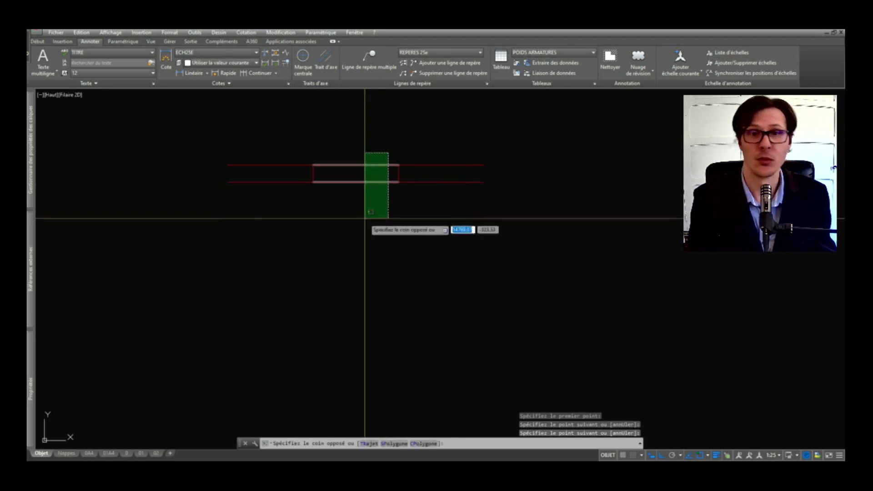
pyautogui.click(364, 236)
pyautogui.press('Escape')
# - Erase all the lines of the straight wall
pyautogui.click(412, 157)
pyautogui.click(247, 214)
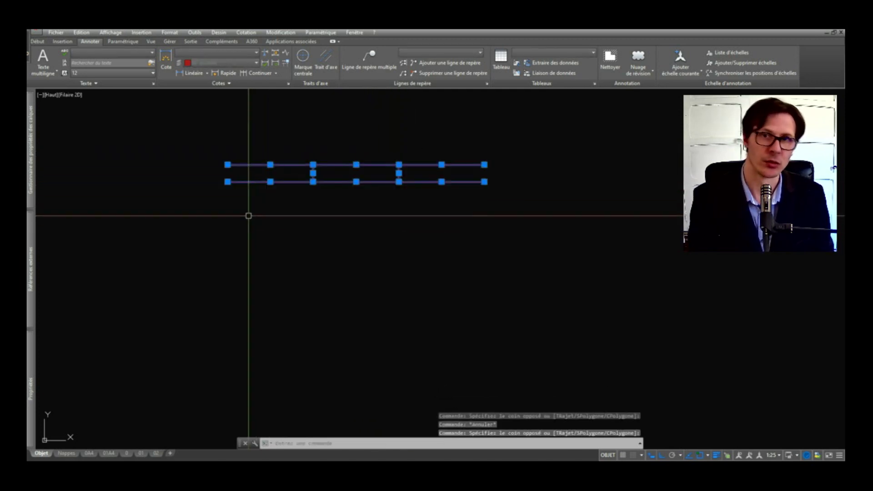
pyautogui.press('Delete')
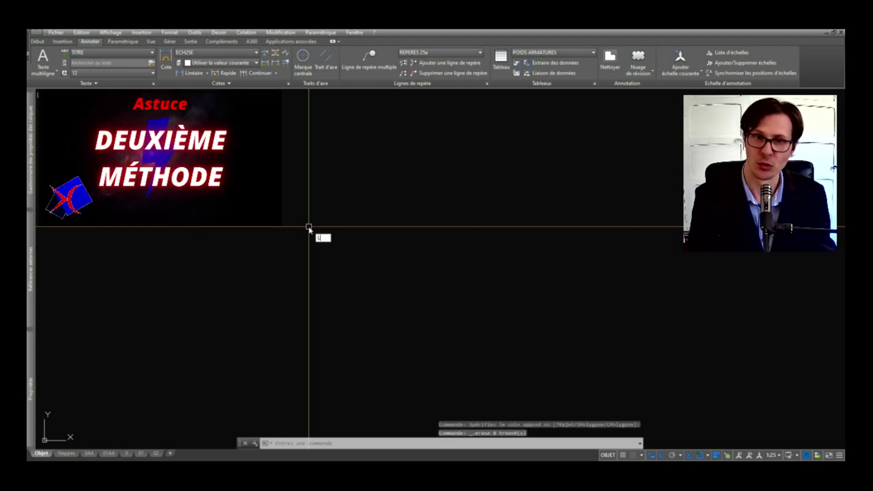
# - Draw a horizontal line 100 long to the right
pyautogui.press('Return')
pyautogui.click(291, 185)
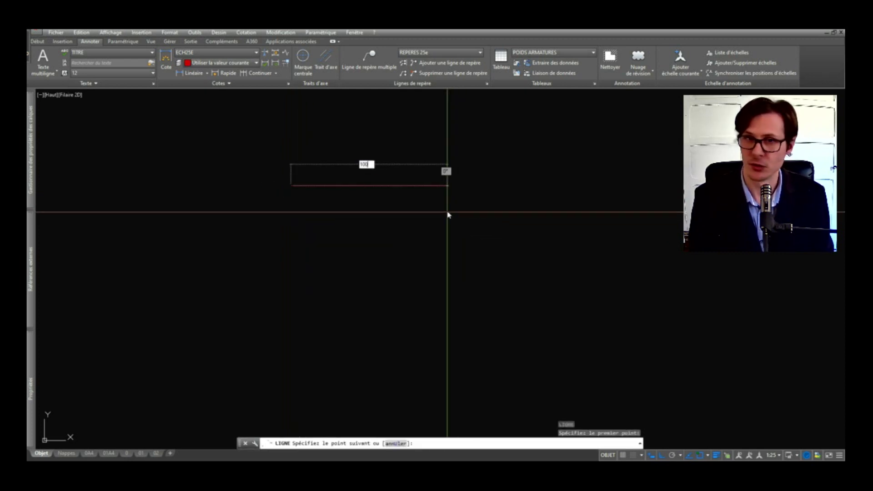
pyautogui.press('Return')
pyautogui.press('Return')
# - Extend the horizontal line from its right end with two more consecutive segments, each 100 long
pyautogui.press('Return')
pyautogui.scroll(4, 412, 187)
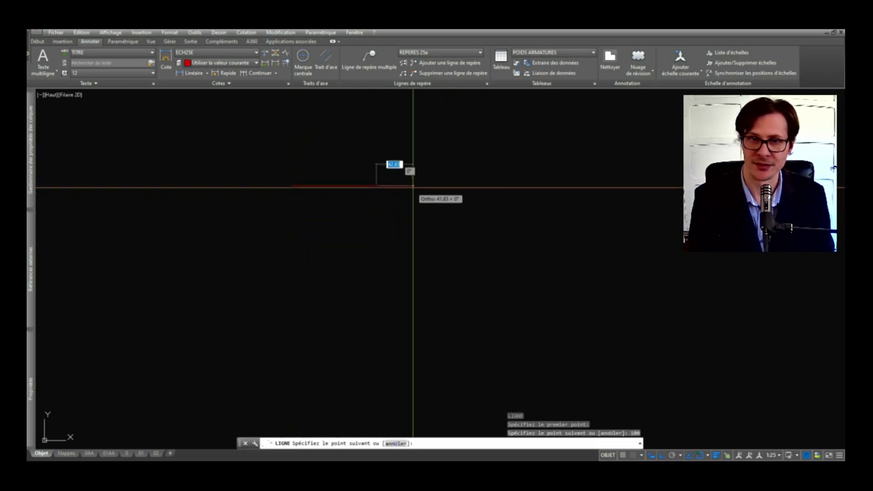
pyautogui.click(320, 181)
pyautogui.write('100')
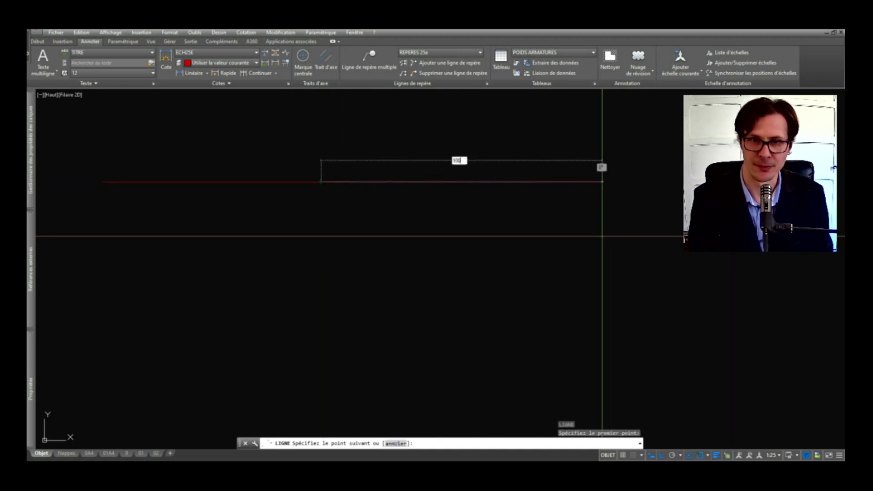
pyautogui.press('Return')
pyautogui.scroll(-1, 409, 232)
pyautogui.write('100')
pyautogui.press('Return')
pyautogui.press('Return')
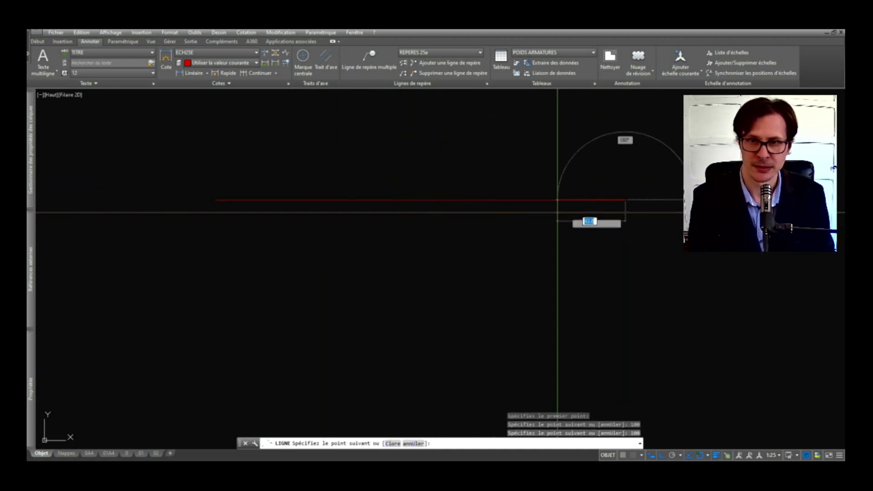
pyautogui.scroll(-1, 532, 210)
# - From the right end of the horizontal segments, draw three consecutive 100 segments straight down
pyautogui.press('Return')
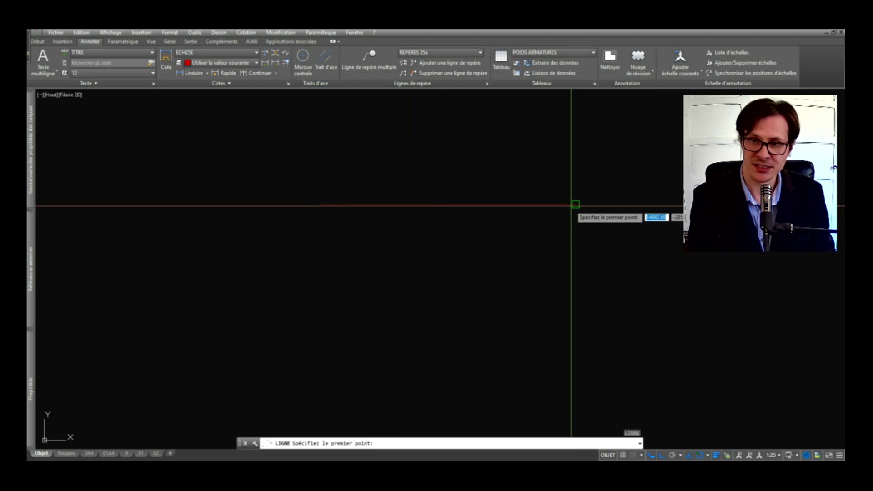
pyautogui.click(573, 205)
pyautogui.scroll(-2, 590, 223)
pyautogui.write('100')
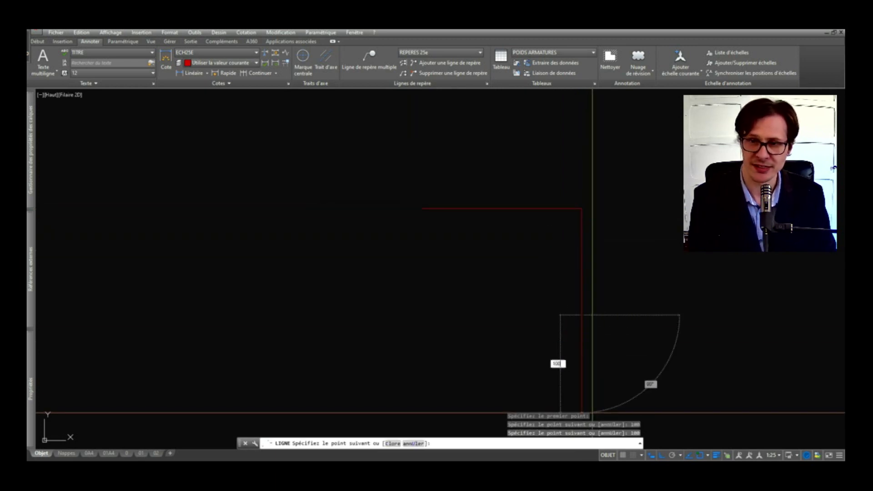
pyautogui.press('Return')
pyautogui.press('Return')
# - Copy the horizontal segments 20 downward to form the inner face of the wall
pyautogui.moveTo(581, 326); pyautogui.dragTo(570, 283, button='middle')
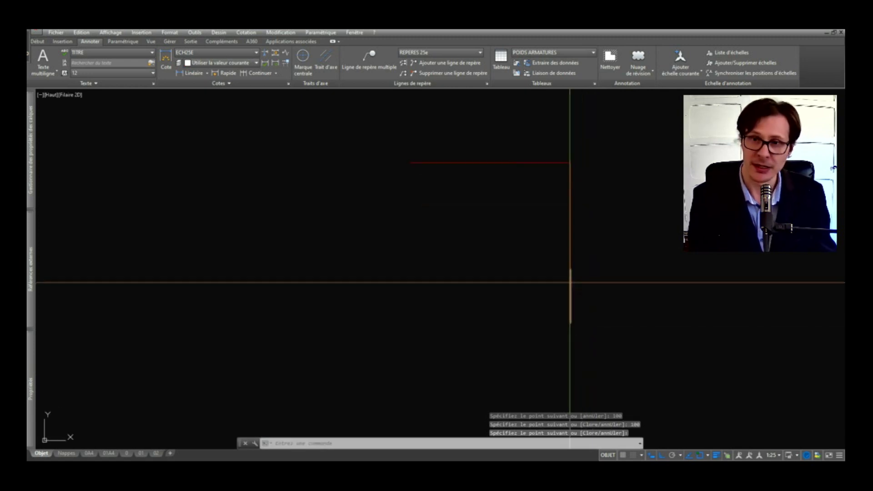
pyautogui.click(543, 163)
pyautogui.write('cp')
pyautogui.press('Return')
pyautogui.click(493, 223)
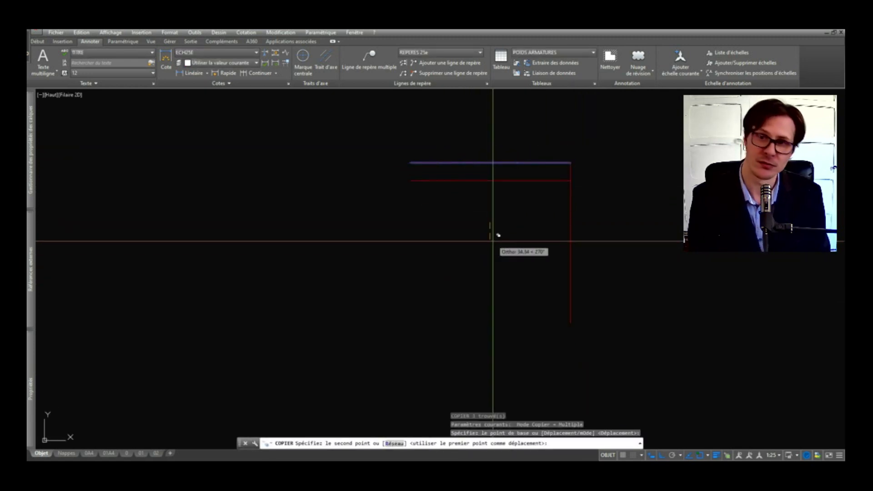
pyautogui.press('Return')
pyautogui.press('Return')
# - Copy the vertical segments 20 to the left to form the inner face of the vertical wall
pyautogui.click(570, 202)
pyautogui.write('cp')
pyautogui.press('Return')
pyautogui.click(505, 306)
pyautogui.write('20')
pyautogui.press('Return')
pyautogui.press('Return')
# - Fillet the inner horizontal and vertical lines so they meet in a clean corner
pyautogui.scroll(2, 576, 125)
pyautogui.write('ra')
pyautogui.press('Return')
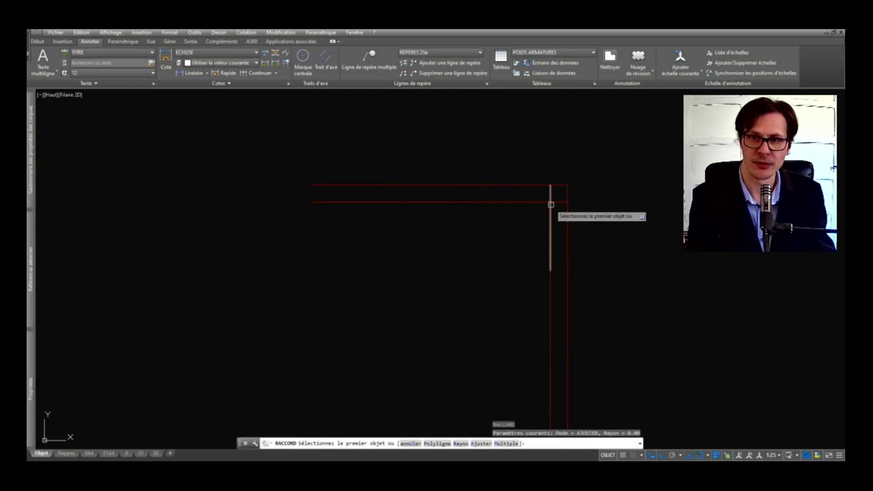
pyautogui.click(545, 202)
pyautogui.click(550, 210)
pyautogui.press('Return')
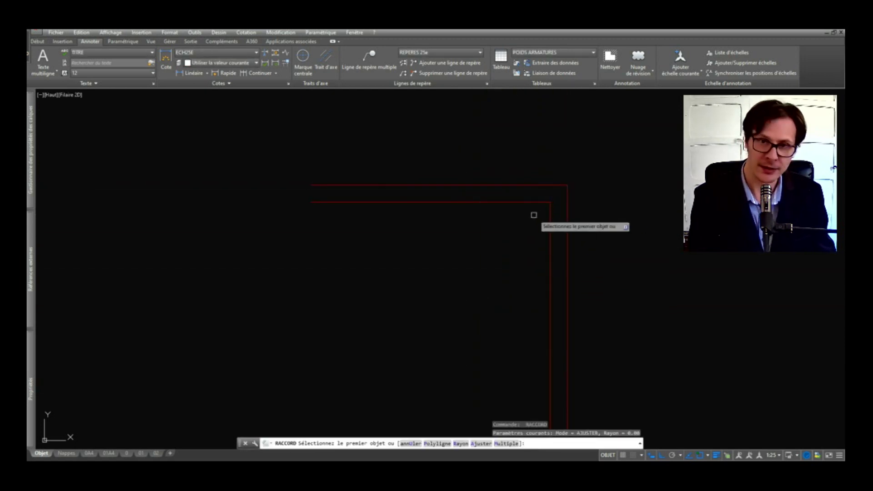
pyautogui.write('l')
pyautogui.press('Return')
pyautogui.press('Escape')
# - Draw two vertical joint lines across the horizontal wall at the segment endpoints
pyautogui.write('l')
pyautogui.press('Return')
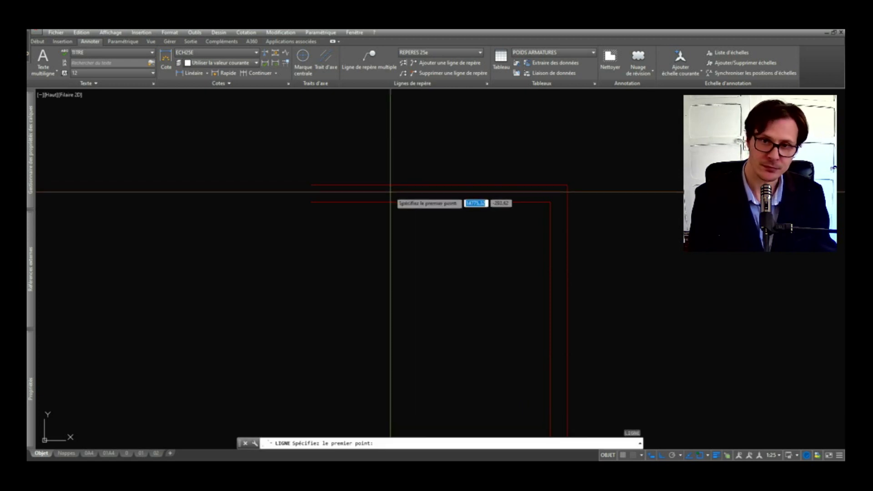
pyautogui.click(396, 184)
pyautogui.click(396, 202)
pyautogui.press('Return')
pyautogui.press('Return')
pyautogui.click(482, 185)
pyautogui.click(484, 202)
pyautogui.press('Return')
# - Draw two horizontal joint lines across the vertical wall, at its upper and lower segment endpoints
pyautogui.press('Return')
pyautogui.click(551, 270)
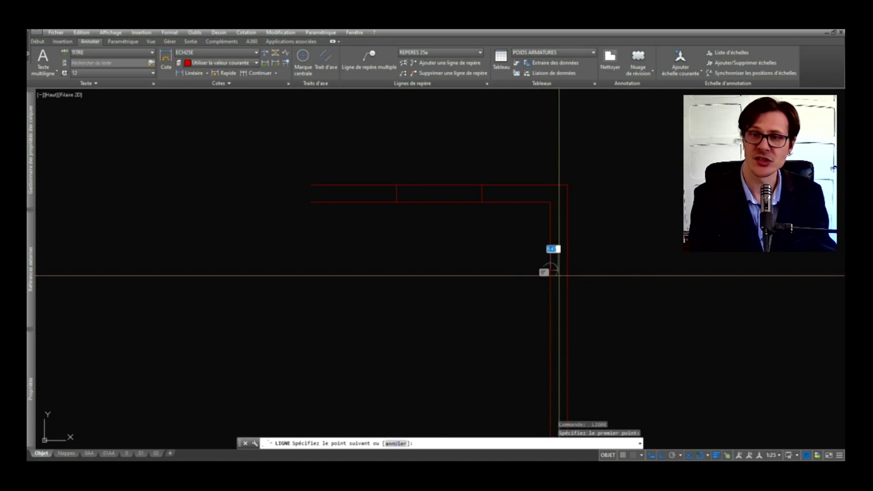
pyautogui.click(568, 270)
pyautogui.moveTo(567, 270); pyautogui.dragTo(564, 204, button='middle')
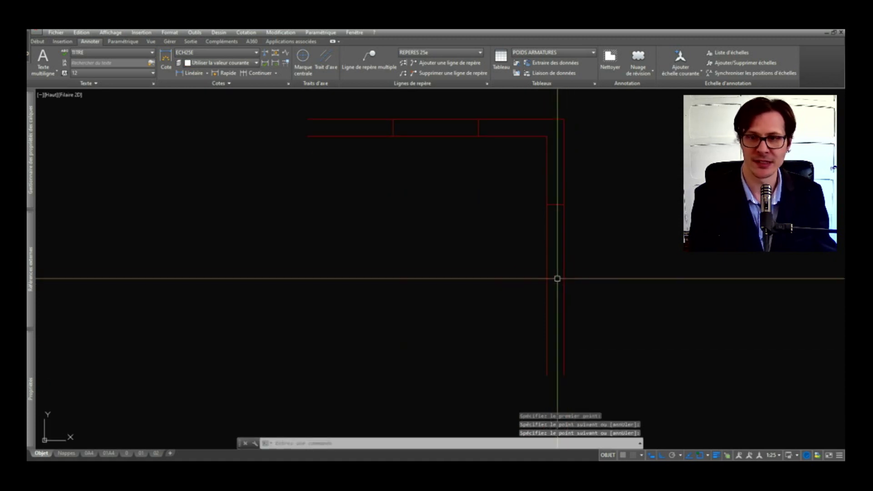
pyautogui.press('Return')
pyautogui.press('Return')
pyautogui.click(547, 288)
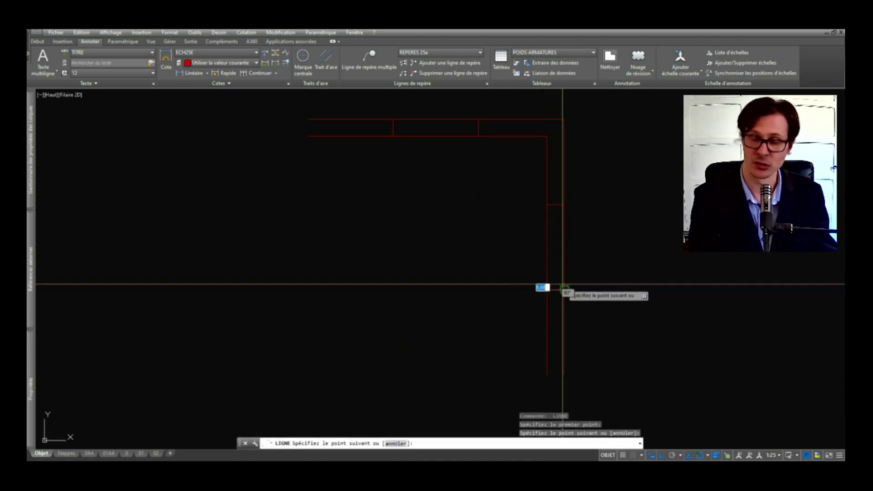
pyautogui.click(563, 290)
pyautogui.press('Return')
# - Select the two long lines of the vertical wall's middle block to inspect them, and clear the selection
pyautogui.scroll(-2, 562, 283)
pyautogui.click(576, 265)
pyautogui.click(386, 260)
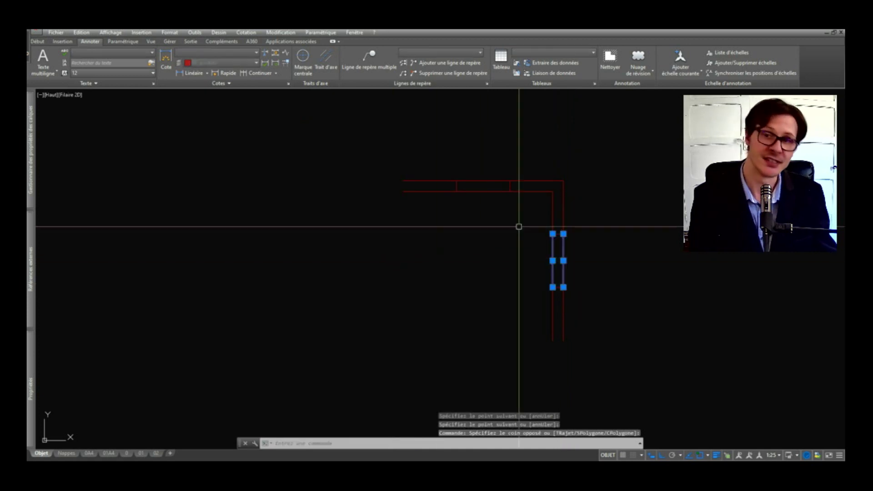
pyautogui.press('Escape')
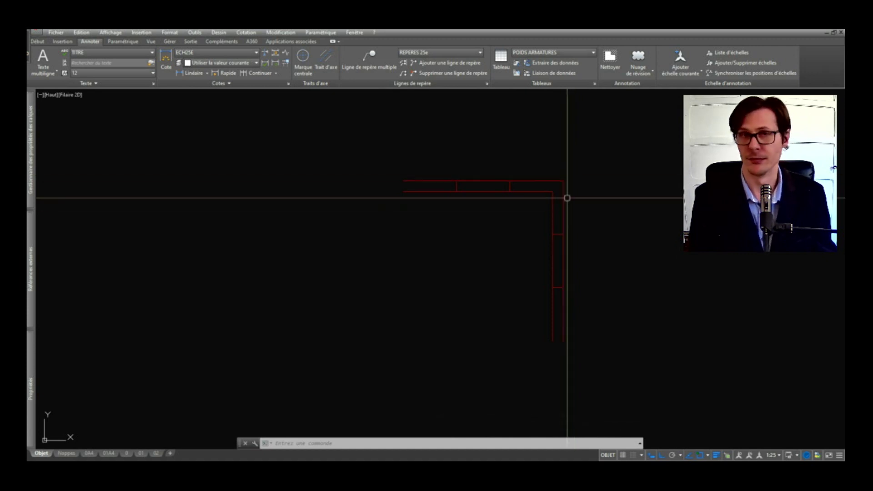
# - Erase all the lines of the corner wall
pyautogui.click(582, 175)
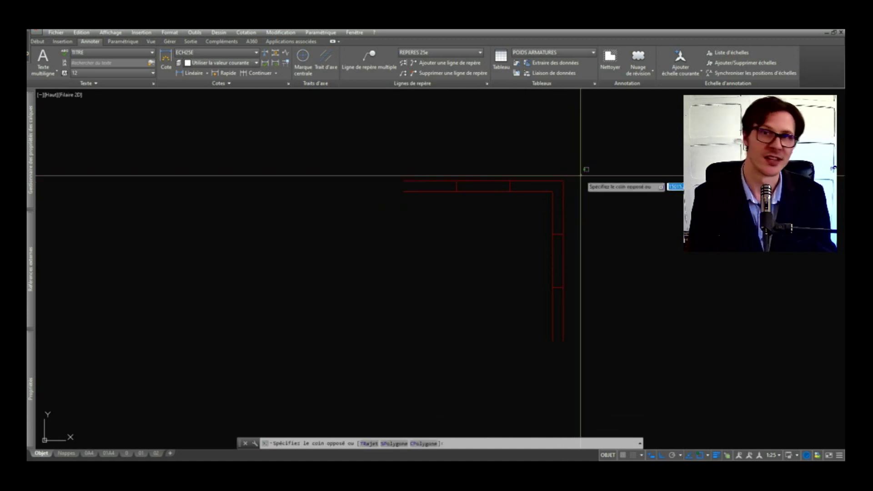
pyautogui.click(459, 314)
pyautogui.press('Delete')
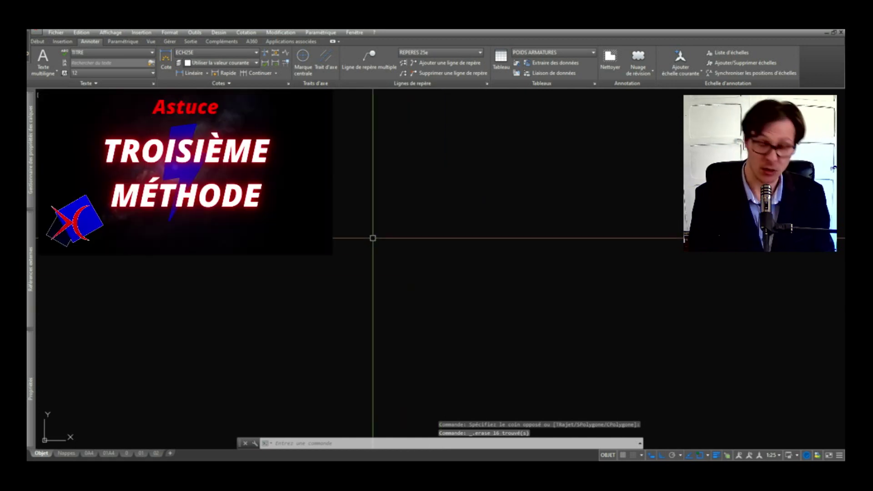
# - Draw a short horizontal multiline with the multiline scale set to 20
pyautogui.press('Return')
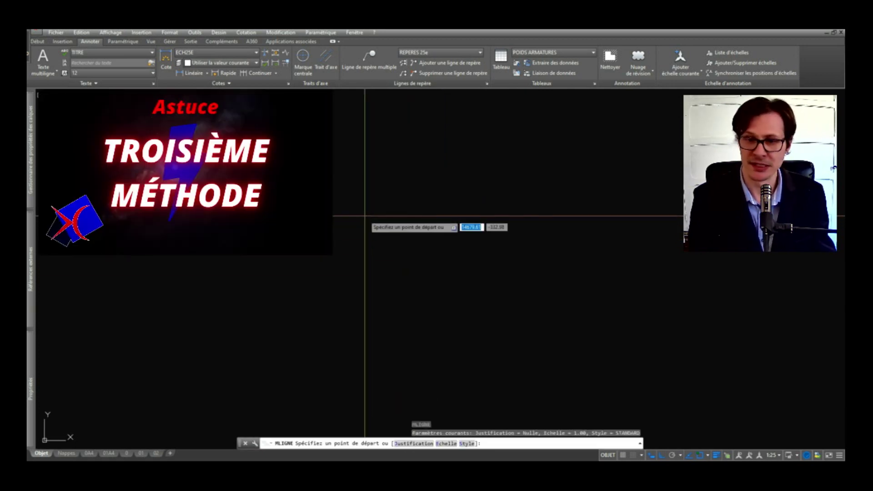
pyautogui.write('E')
pyautogui.press('Return')
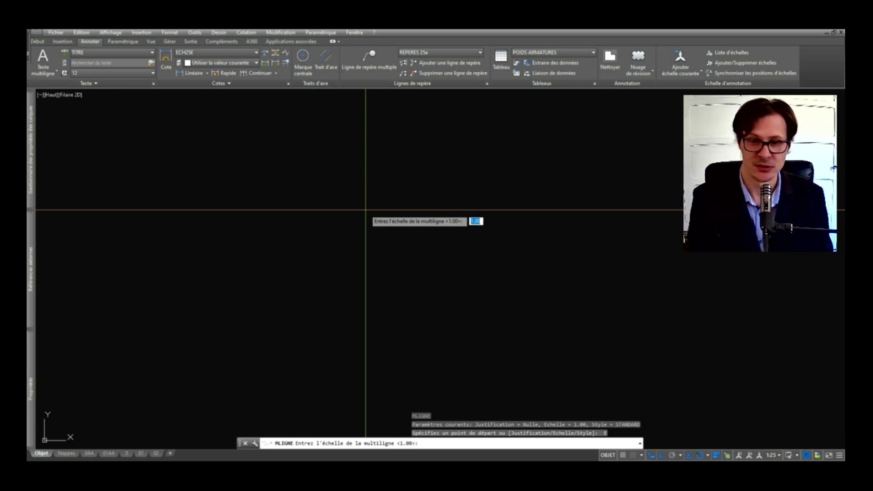
pyautogui.write('20')
pyautogui.press('Return')
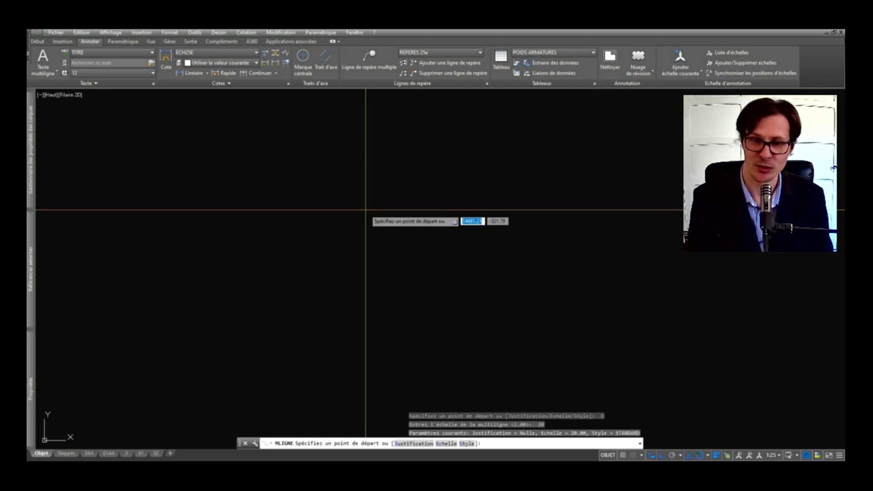
pyautogui.click(315, 199)
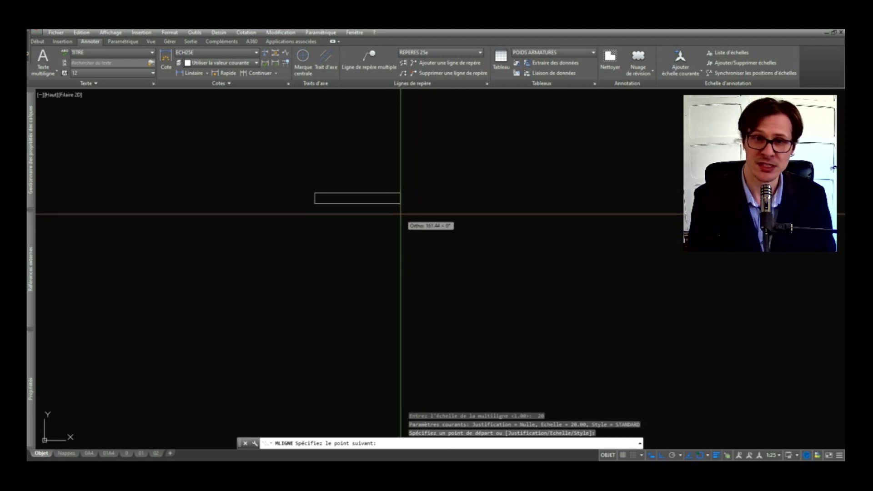
pyautogui.click(390, 200)
pyautogui.press('Return')
# - Try a 100 long multiline starting at the first one's upper-right corner, and erase it
pyautogui.press('Return')
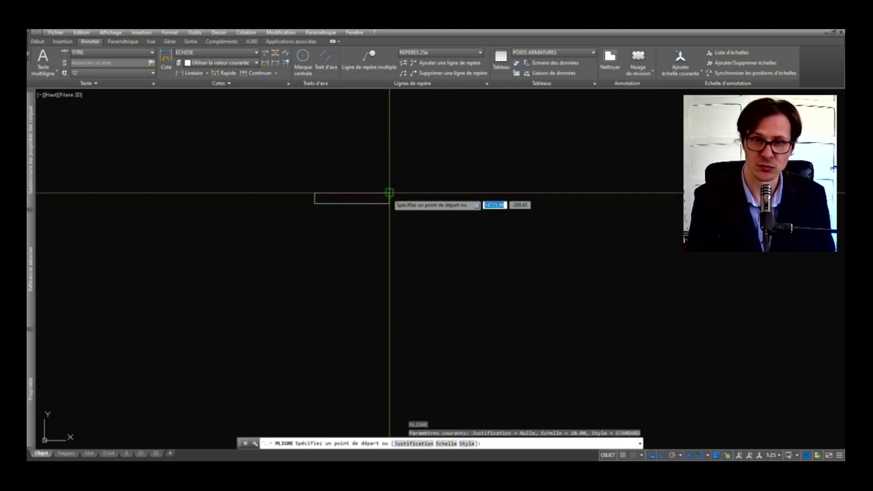
pyautogui.click(389, 193)
pyautogui.press('Return')
pyautogui.press('Return')
pyautogui.click(416, 175)
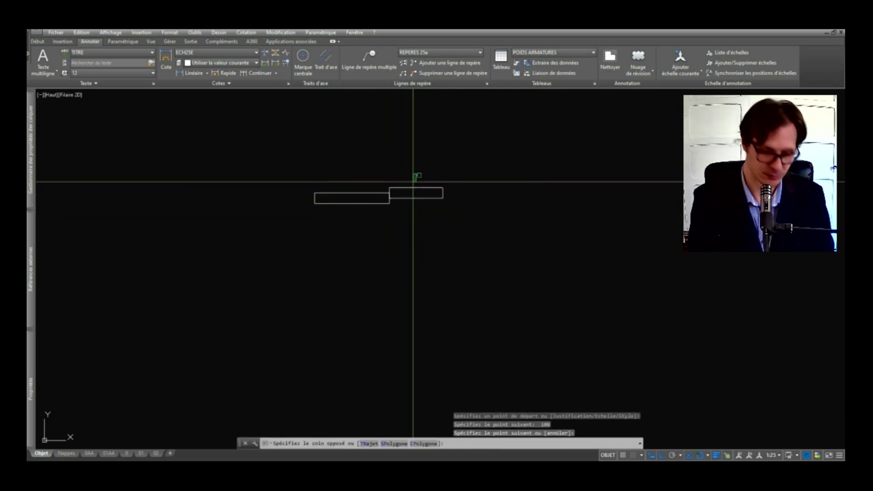
pyautogui.click(404, 206)
pyautogui.press('Delete')
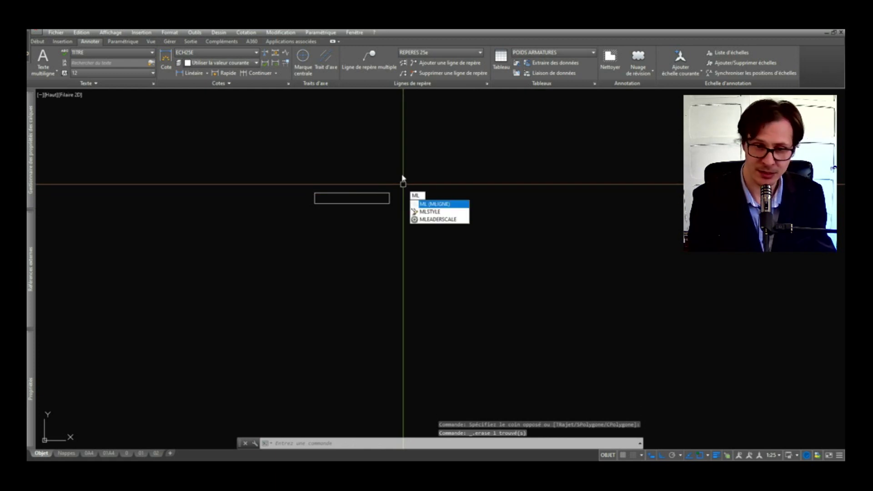
# - Draw a 100 long multiline with Dessus justification, starting at the first multiline's upper-right corner
pyautogui.write('ML')
pyautogui.press('Return')
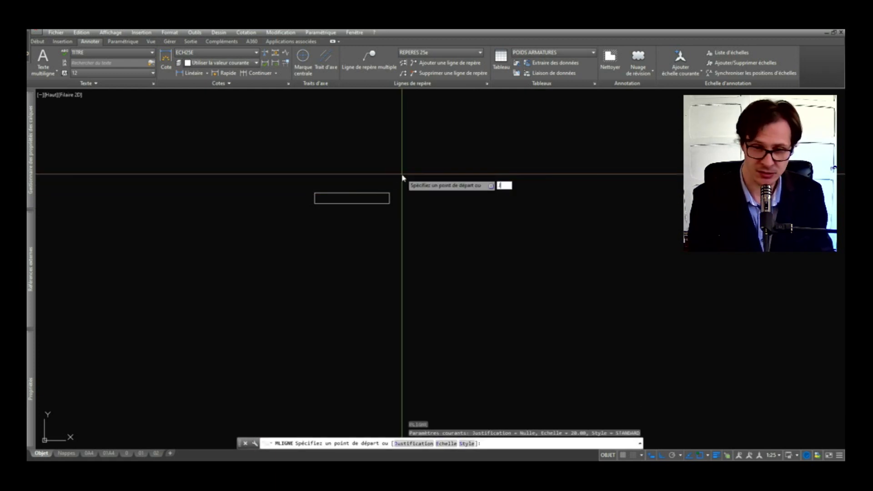
pyautogui.write('j')
pyautogui.press('Return')
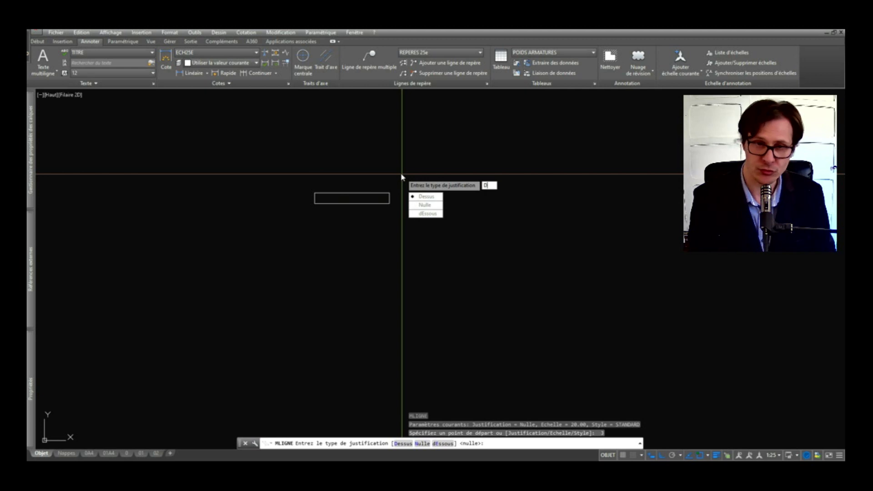
pyautogui.write('D')
pyautogui.press('Return')
pyautogui.click(389, 193)
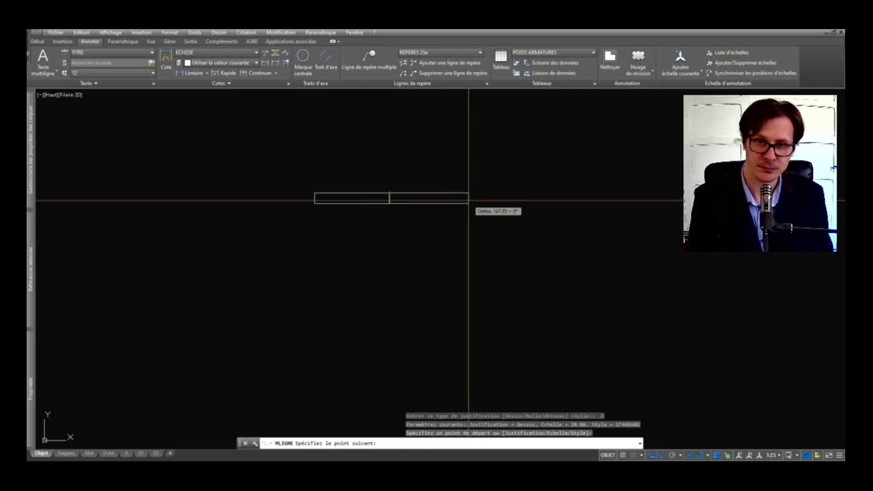
pyautogui.write('100')
pyautogui.press('Return')
pyautogui.press('Return')
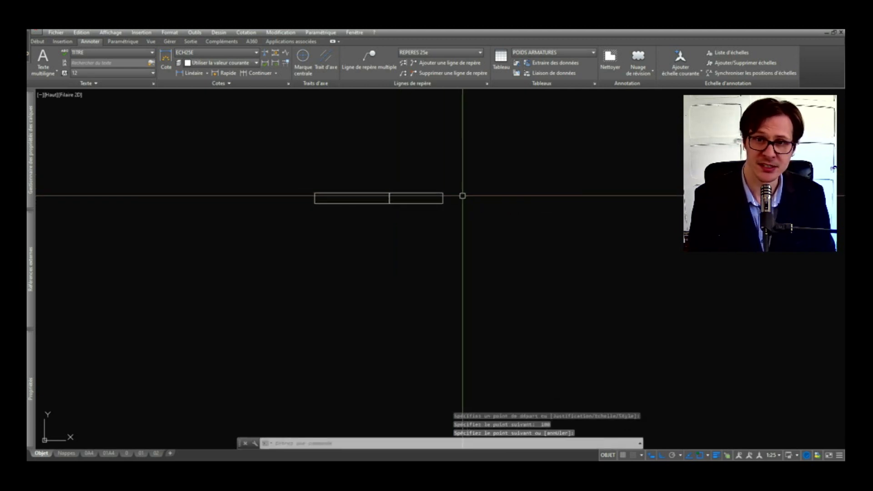
# - Draw an L-shaped multiline from the 100 long piece's upper-right corner, running right and turning down at the room's corner
pyautogui.press('Return')
pyautogui.click(443, 193)
pyautogui.click(519, 196)
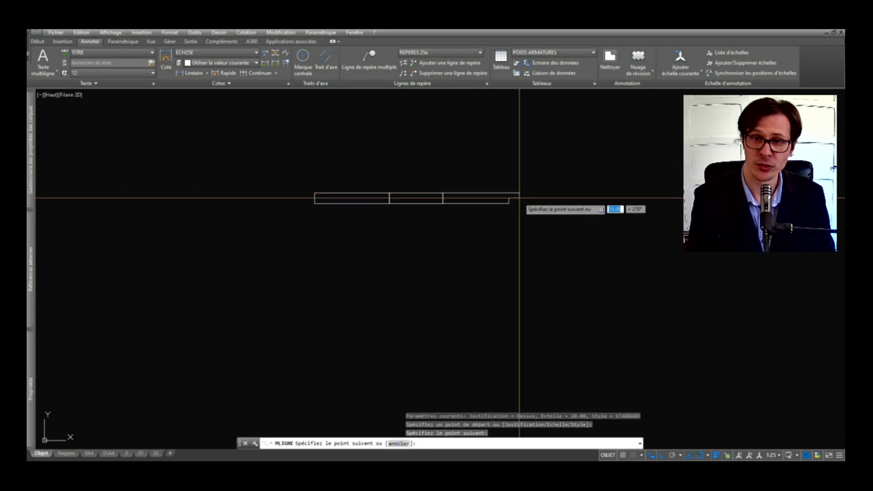
pyautogui.click(548, 273)
pyautogui.press('Return')
# - Extend the right-hand wall downward with a short vertical multiline from the L-shaped piece's outer lower end
pyautogui.press('Return')
pyautogui.click(519, 273)
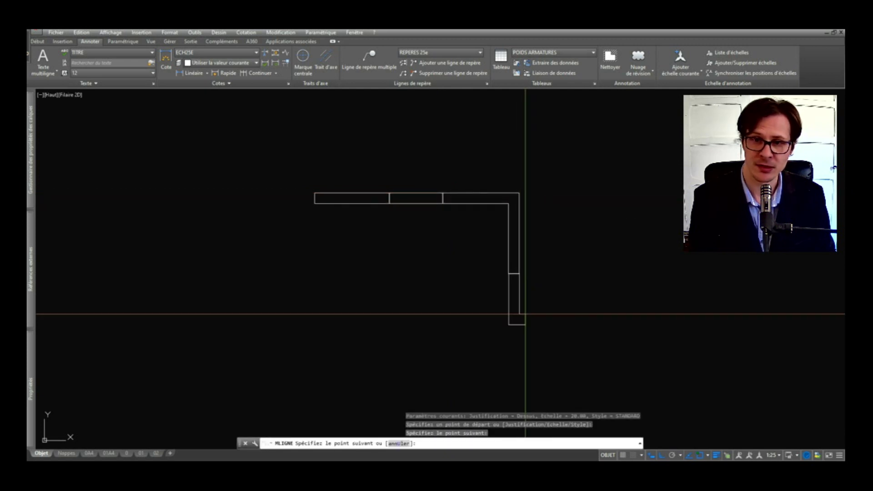
pyautogui.click(519, 314)
pyautogui.press('Return')
# - Draw one multiline from the right wall's lower end around the bottom and left sides to the first multiline's lower-left corner
pyautogui.press('Return')
pyautogui.click(519, 314)
pyautogui.click(519, 372)
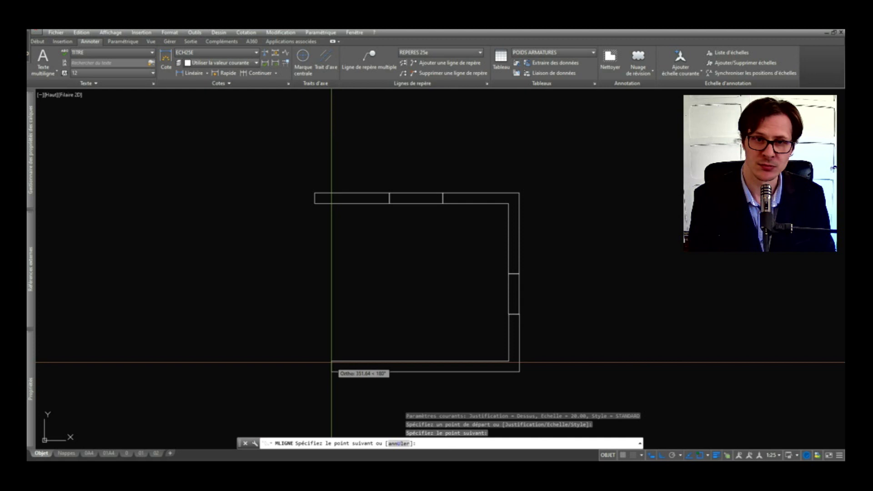
pyautogui.click(276, 371)
pyautogui.click(315, 203)
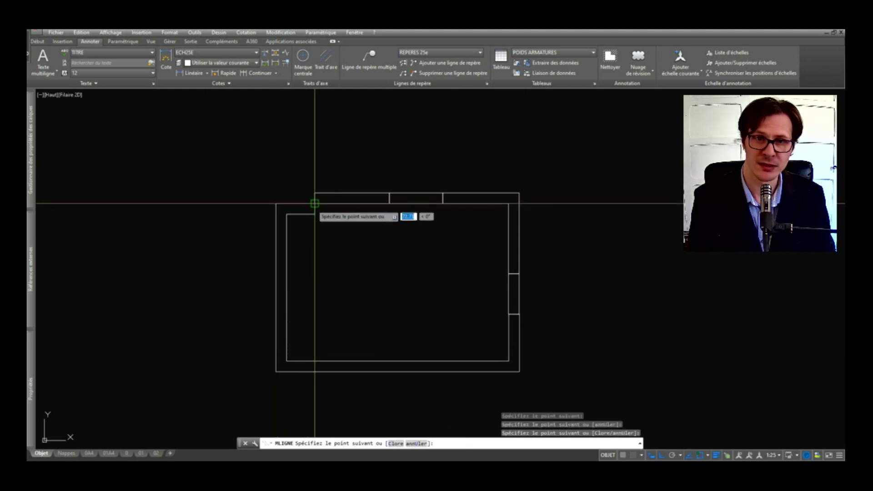
pyautogui.press('Return')
# - Move the top-left vertices of the surrounding multiline up 20 to align it with the upper wall
pyautogui.click(304, 203)
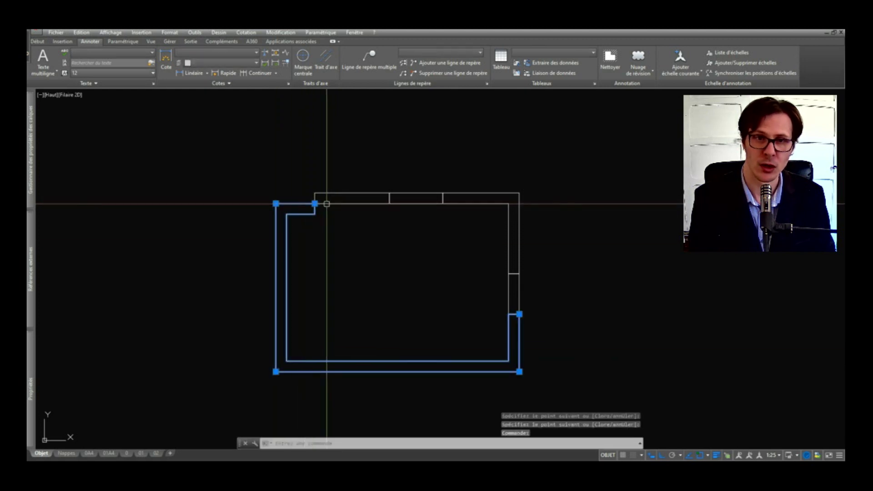
pyautogui.click(314, 203)
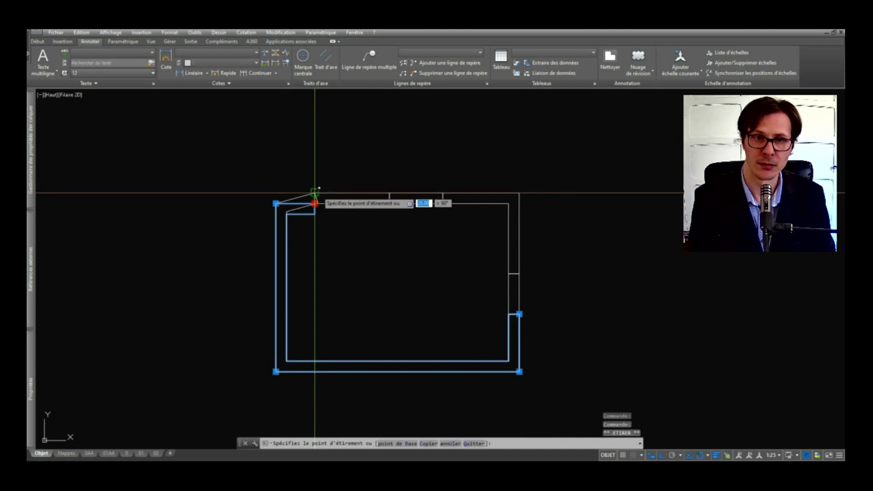
pyautogui.press('Escape')
pyautogui.press('Escape')
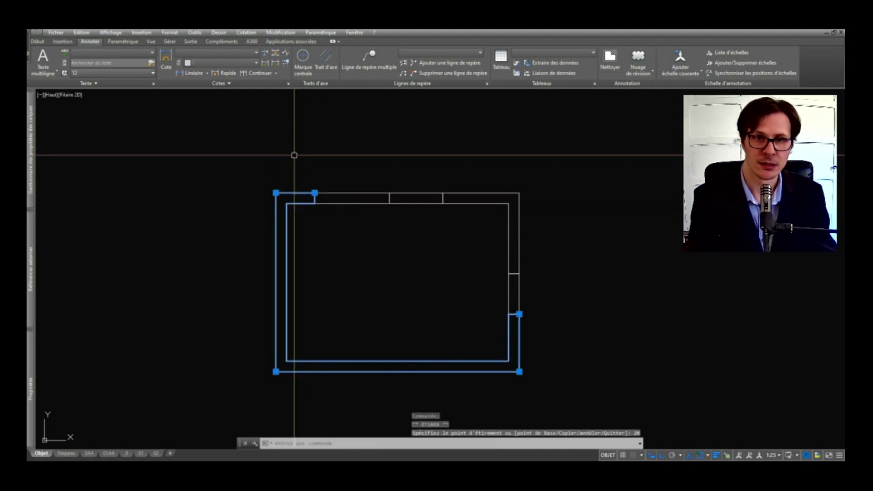
# - Select the multiline walls of the room to inspect them, and clear the selection
pyautogui.scroll(-2, 391, 165)
pyautogui.click(530, 180)
pyautogui.click(496, 213)
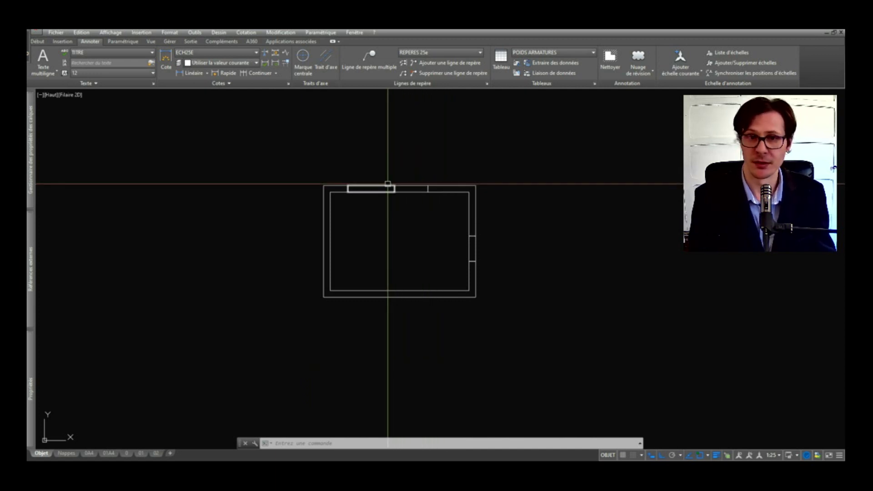
pyautogui.click(553, 185)
pyautogui.click(136, 343)
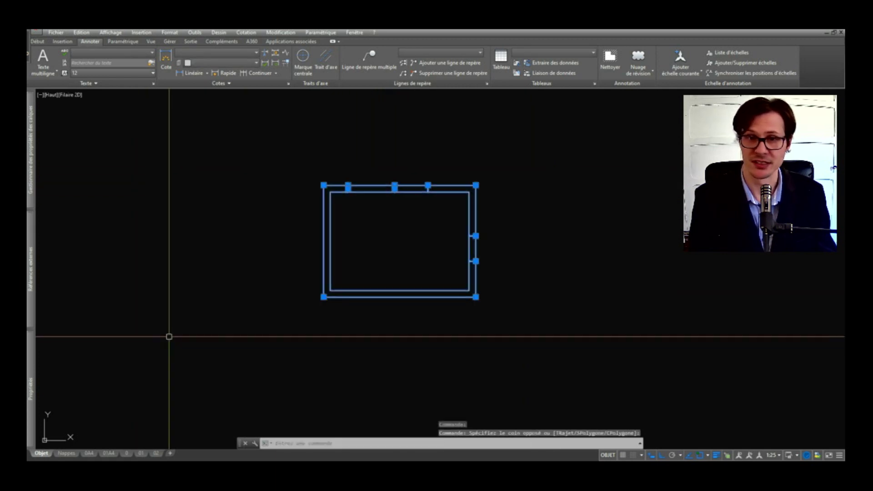
pyautogui.press('Escape')
pyautogui.click(469, 215)
pyautogui.press('Escape')
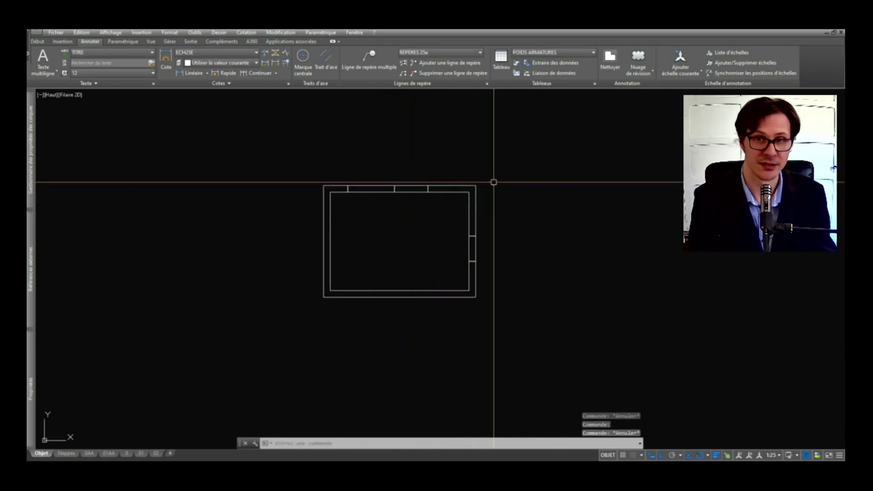
# - Erase all the multiline walls of the room
pyautogui.click(518, 177)
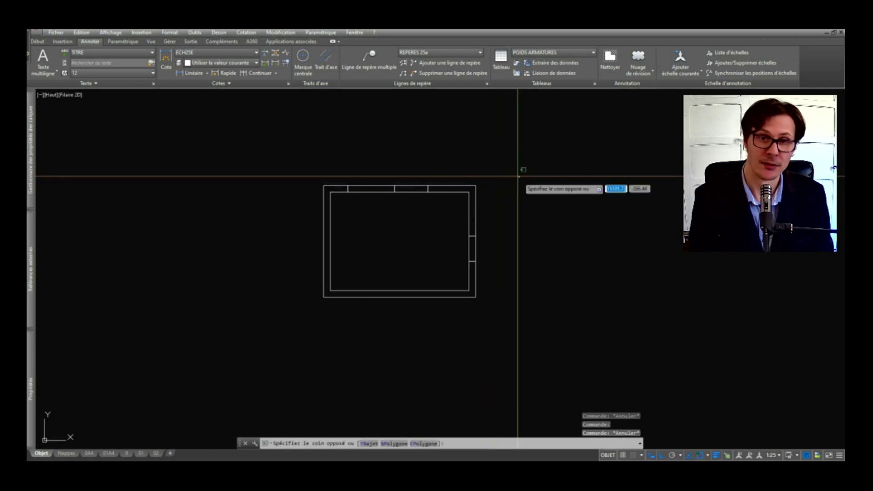
pyautogui.click(273, 296)
pyautogui.press('Delete')
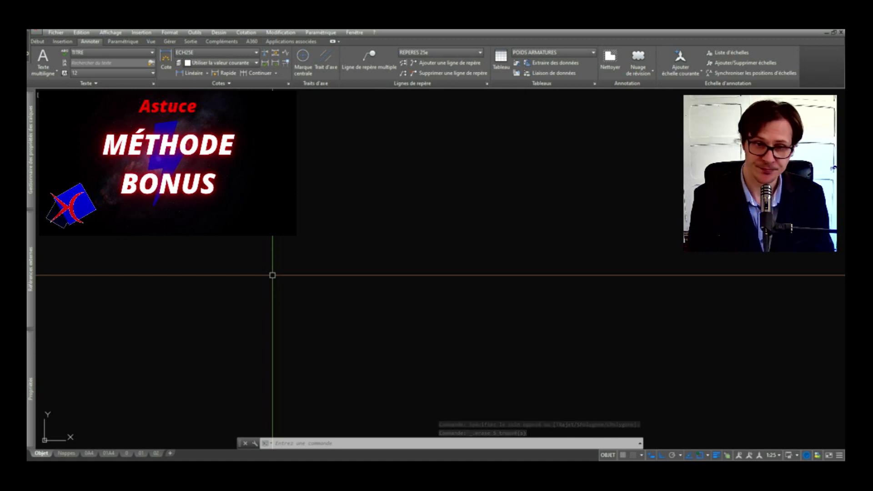
# - Draw a short horizontal double-line wall with the custom MPL command
pyautogui.write('MPL')
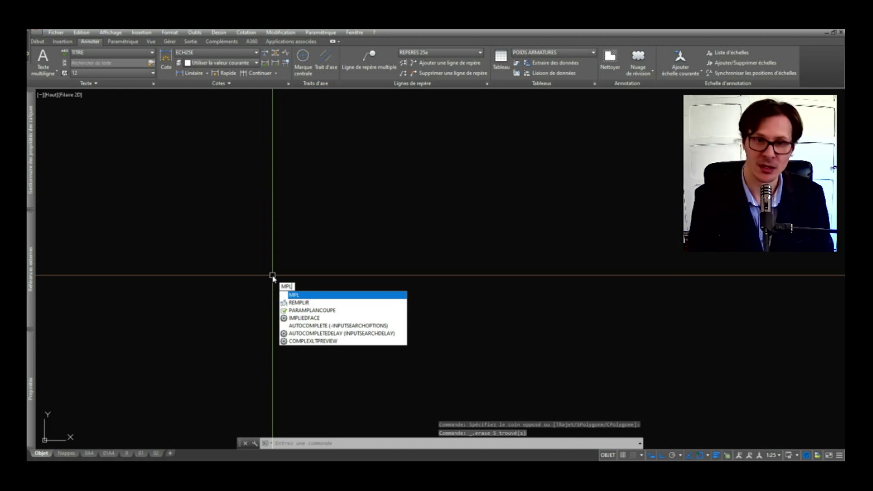
pyautogui.press('Return')
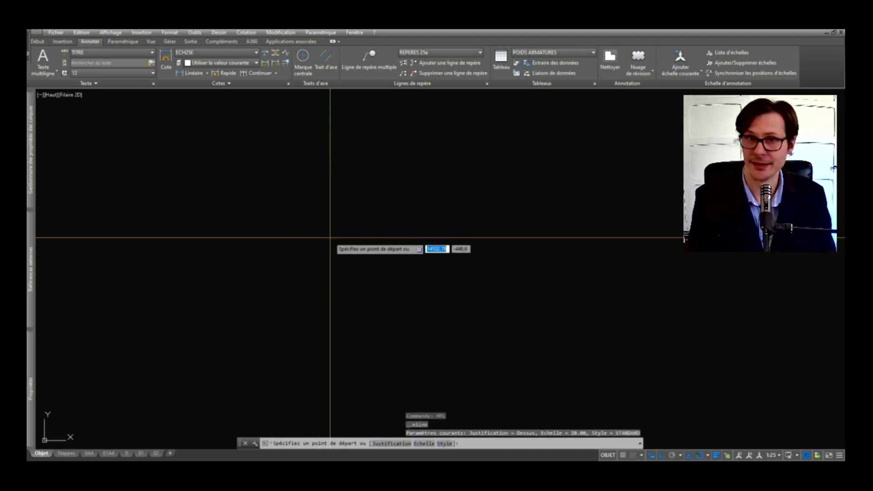
pyautogui.click(347, 205)
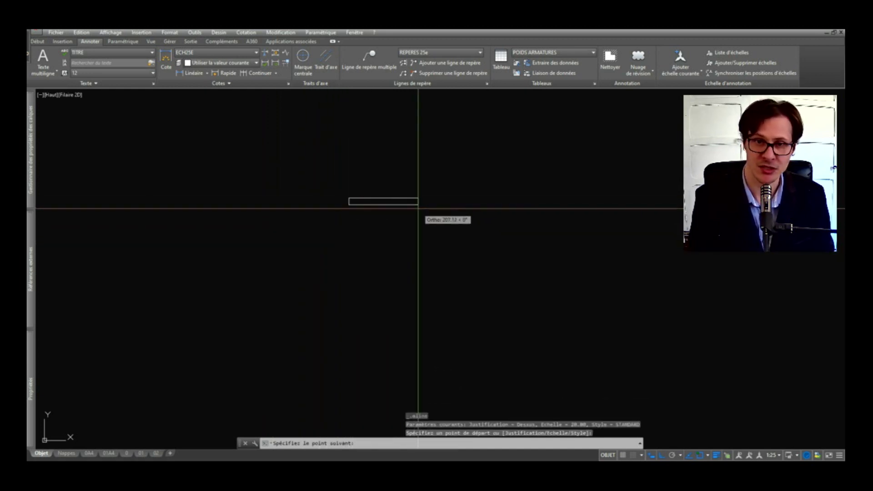
pyautogui.scroll(2, 406, 208)
pyautogui.click(405, 207)
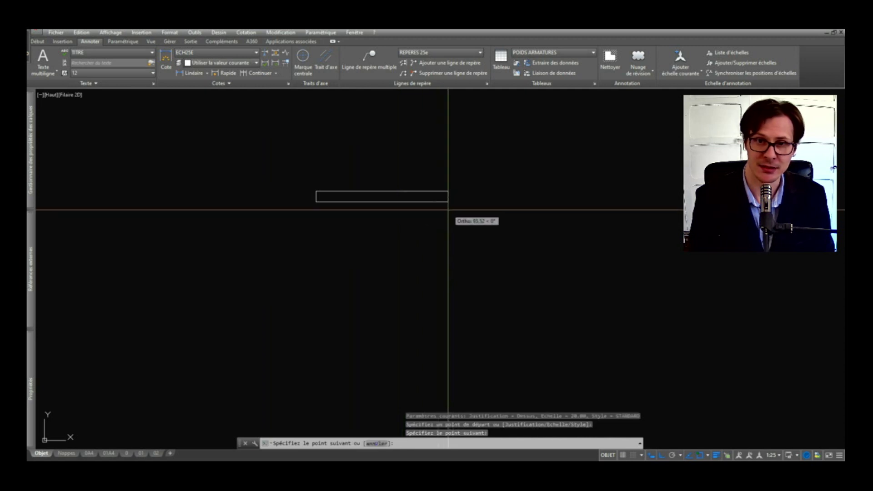
pyautogui.press('Return')
# - Add a second, shorter horizontal MPL wall starting at the first wall's upper-right corner
pyautogui.press('Return')
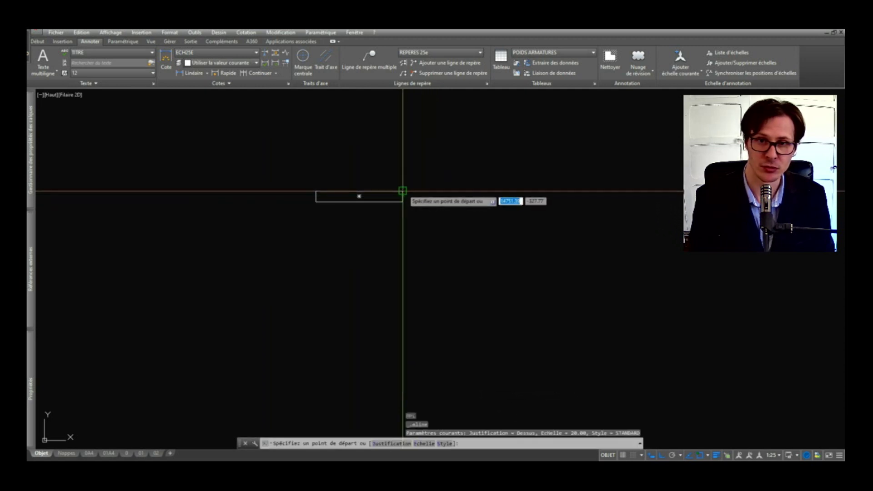
pyautogui.click(403, 191)
pyautogui.click(468, 191)
pyautogui.press('Return')
# - Draw an MPL wall from the second wall's upper-right corner around the rectangular room back to the first wall's upper-left corner
pyautogui.press('Return')
pyautogui.click(468, 191)
pyautogui.click(502, 191)
pyautogui.click(503, 305)
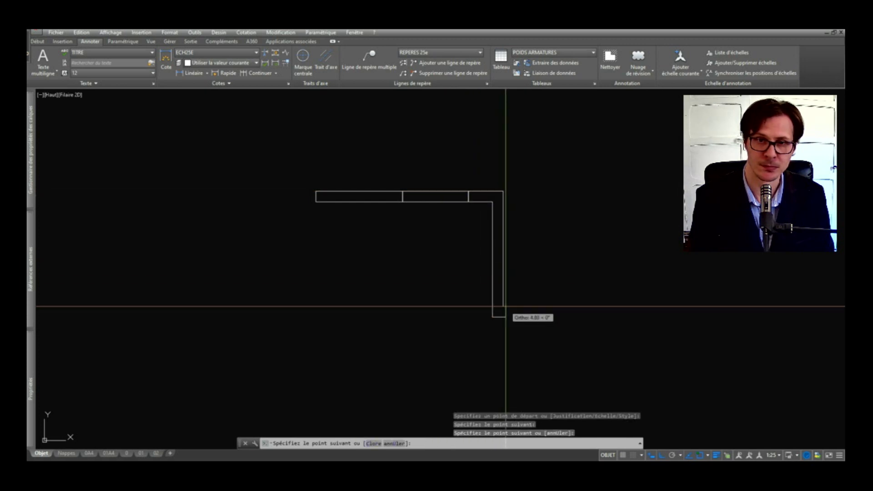
pyautogui.click(274, 305)
pyautogui.click(275, 191)
pyautogui.press('Return')
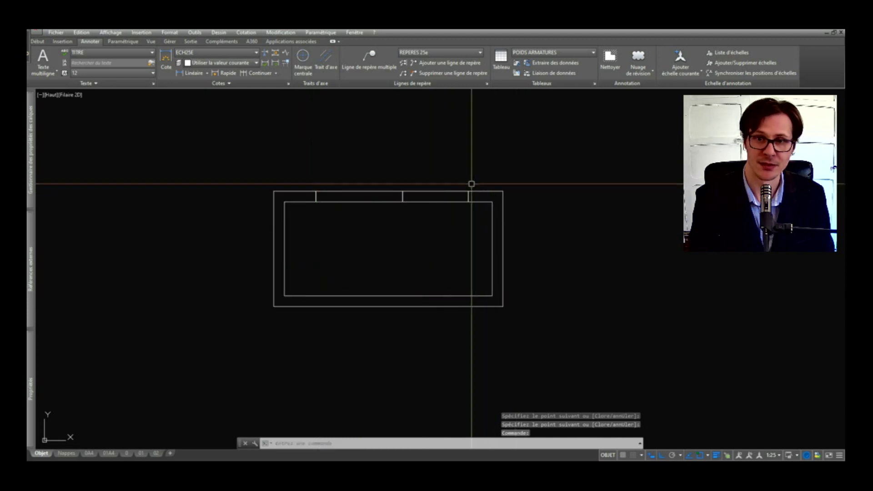
# - Select the MPL walls and examine the polyline properties of the surrounding wall, including its Fermé setting
pyautogui.click(448, 190)
pyautogui.click(493, 190)
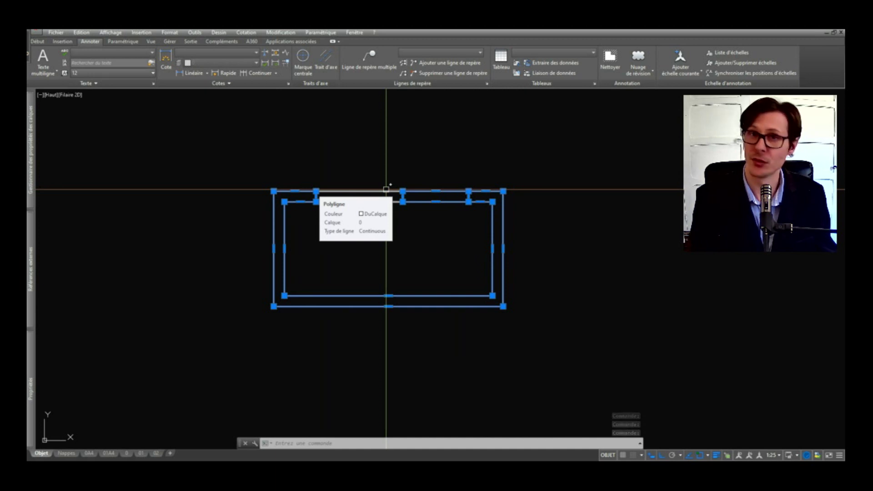
pyautogui.press('Escape')
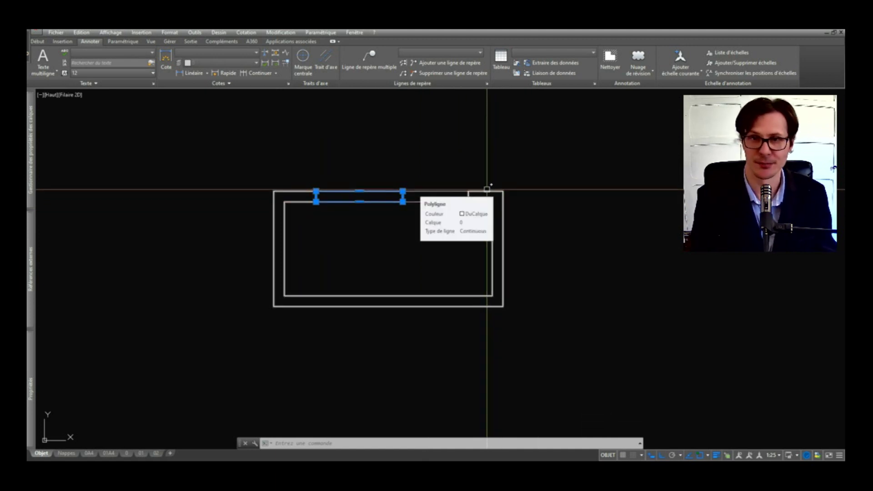
pyautogui.hotkey('ctrl', 'z')
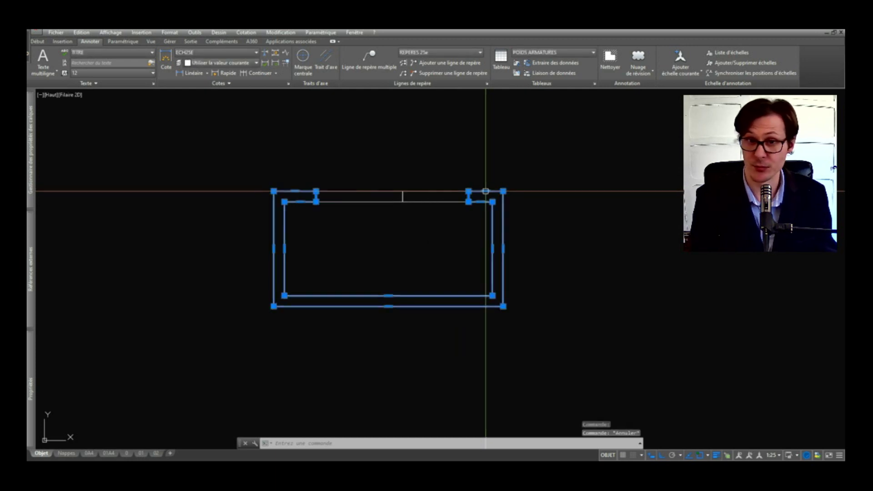
pyautogui.moveTo(35, 373)
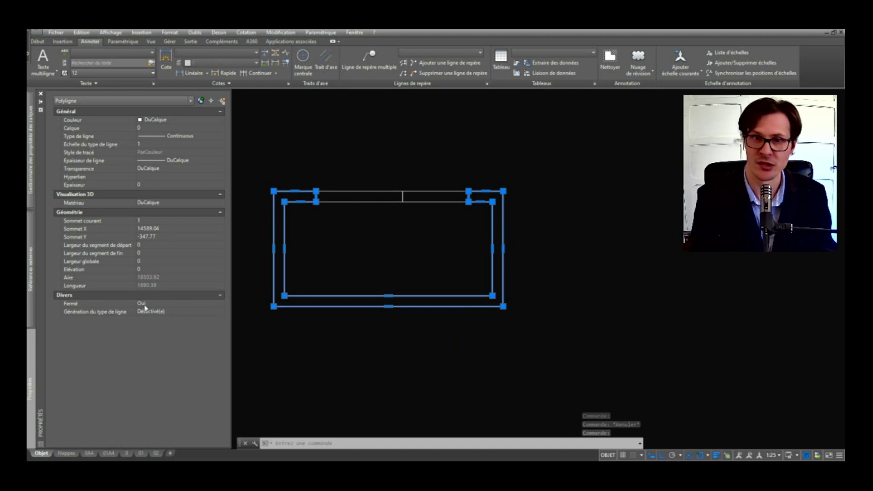
pyautogui.hotkey('ctrl', 'z')
pyautogui.hotkey('ctrl', 'z')
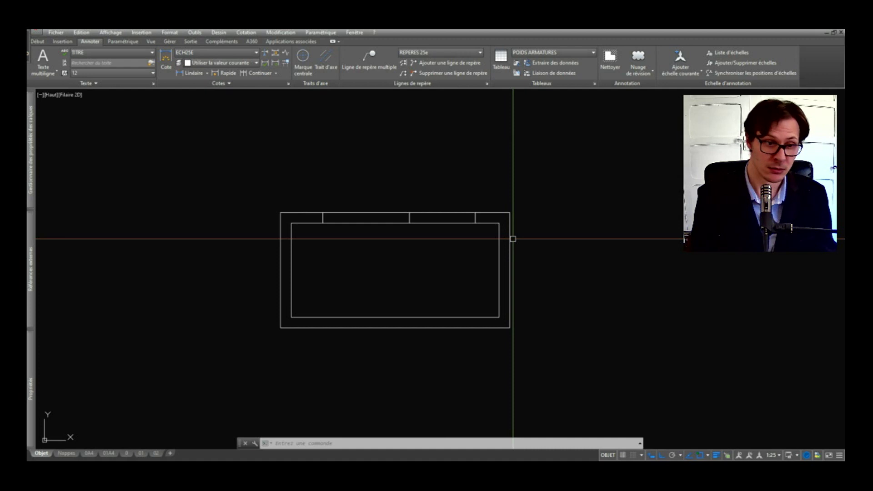
pyautogui.moveTo(493, 247); pyautogui.dragTo(501, 249, button='middle')
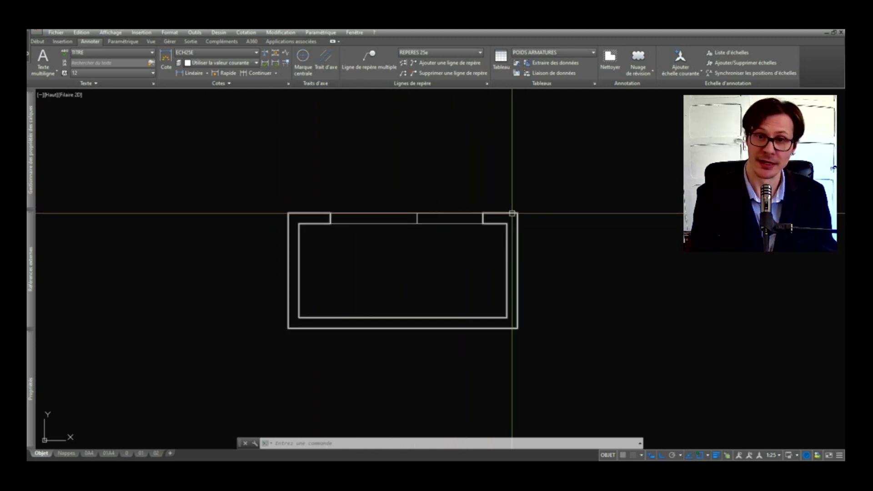
pyautogui.press('Escape')
pyautogui.press('Escape')
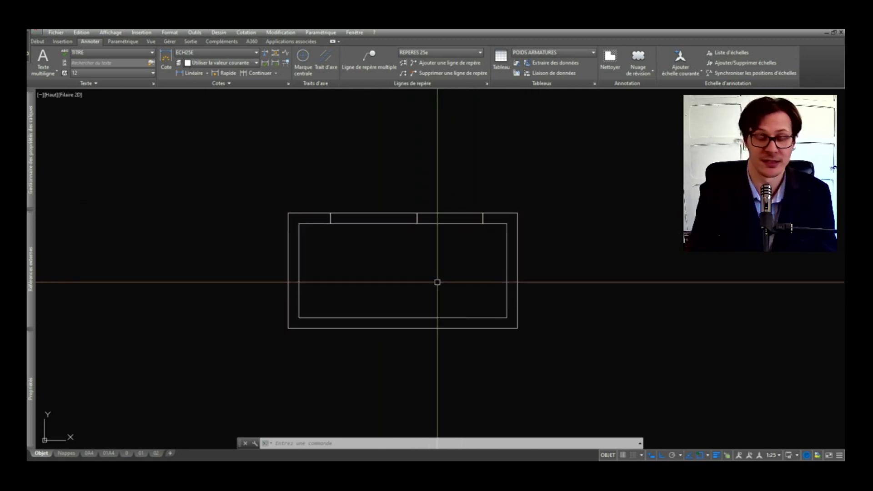
pyautogui.press('Escape')
pyautogui.press('Escape')
pyautogui.click(367, 252)
pyautogui.press('Escape')
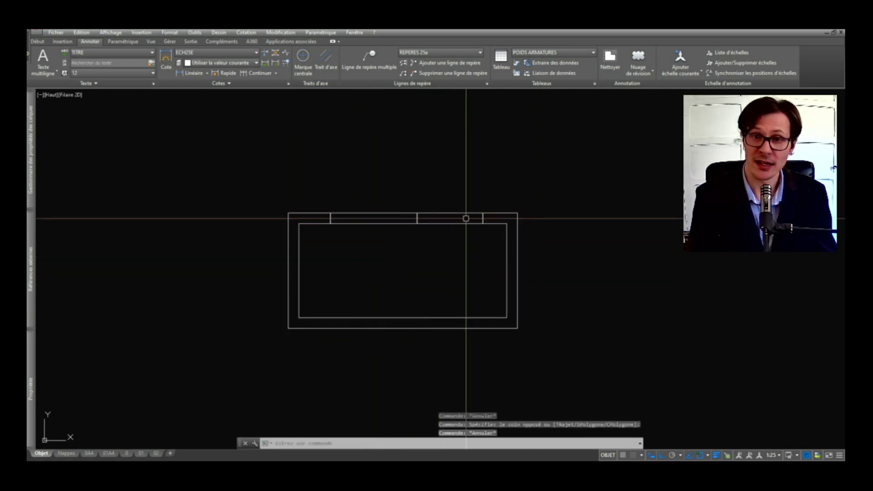
# - Stretch the upper edge of the second wall block outward by about one wall thickness, and clear the selection
pyautogui.click(499, 213)
pyautogui.press('Escape')
pyautogui.click(468, 213)
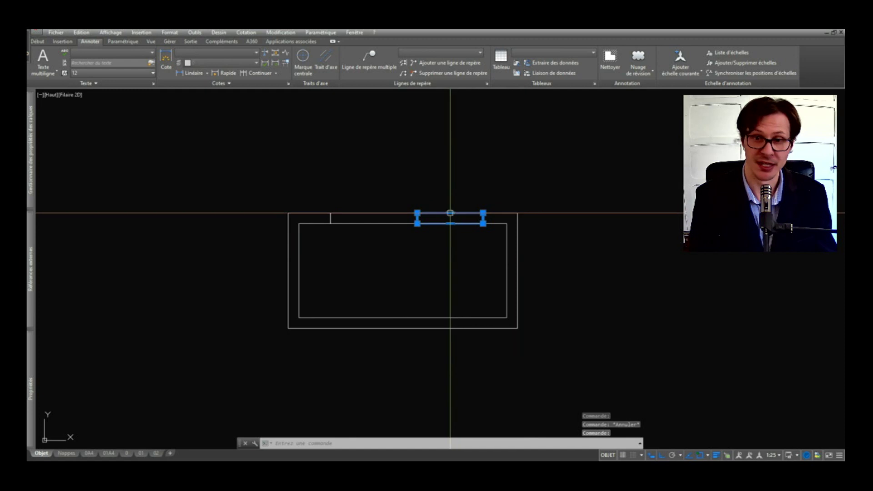
pyautogui.click(450, 213)
pyautogui.click(450, 202)
pyautogui.press('Escape')
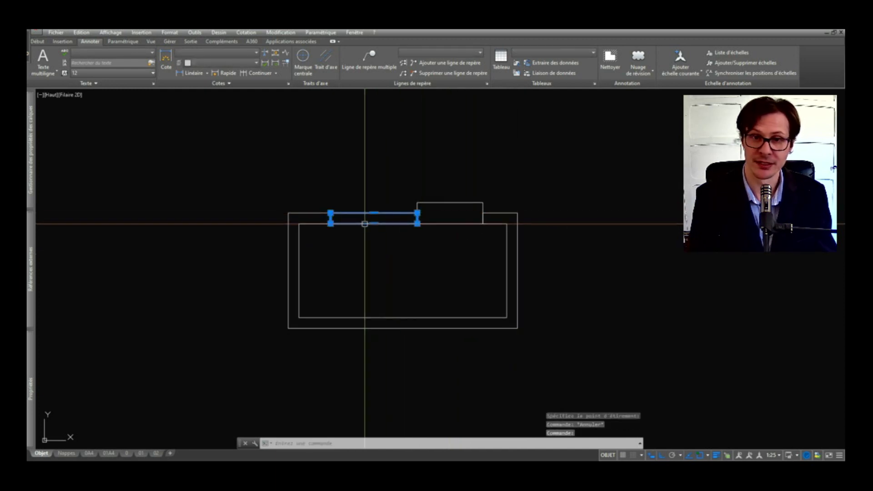
pyautogui.press('Escape')
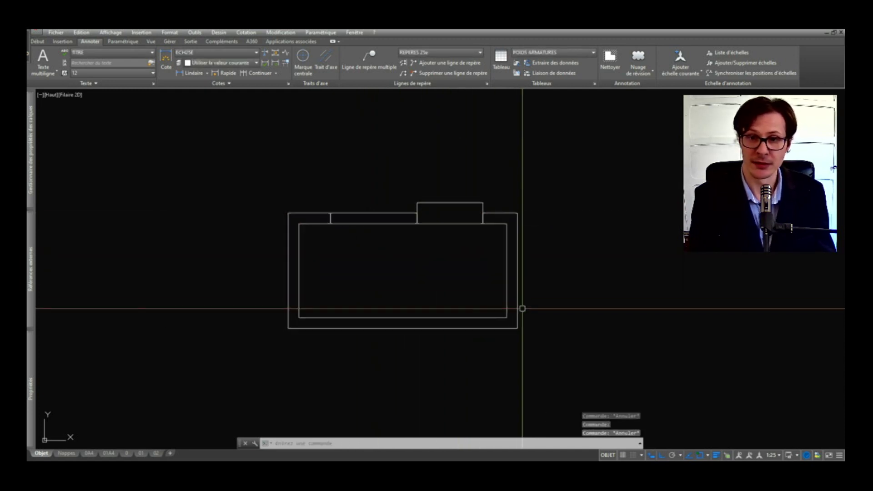
# - Stretch the inner lower-right corner of the surrounding wall slightly to the left
pyautogui.scroll(4, 522, 307)
pyautogui.press('space')
pyautogui.click(520, 309)
pyautogui.click(454, 321)
pyautogui.press('space')
pyautogui.click(450, 279)
pyautogui.click(435, 279)
pyautogui.scroll(-4, 471, 279)
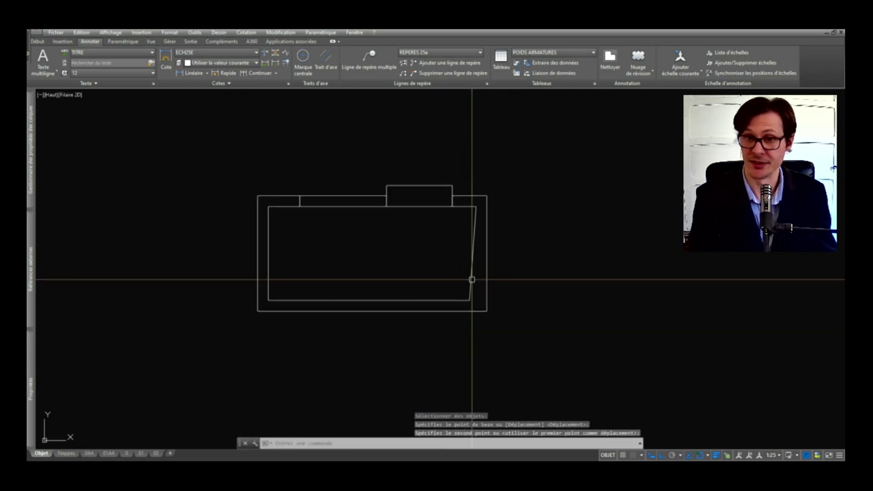
pyautogui.press('Escape')
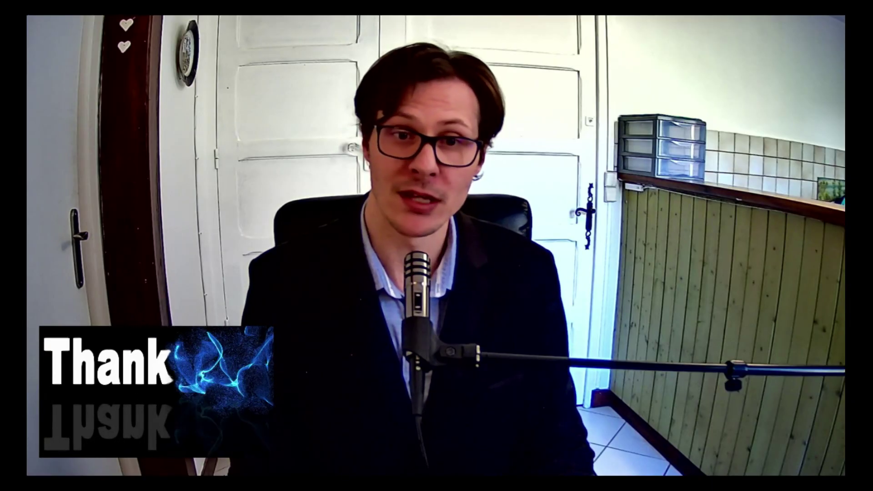